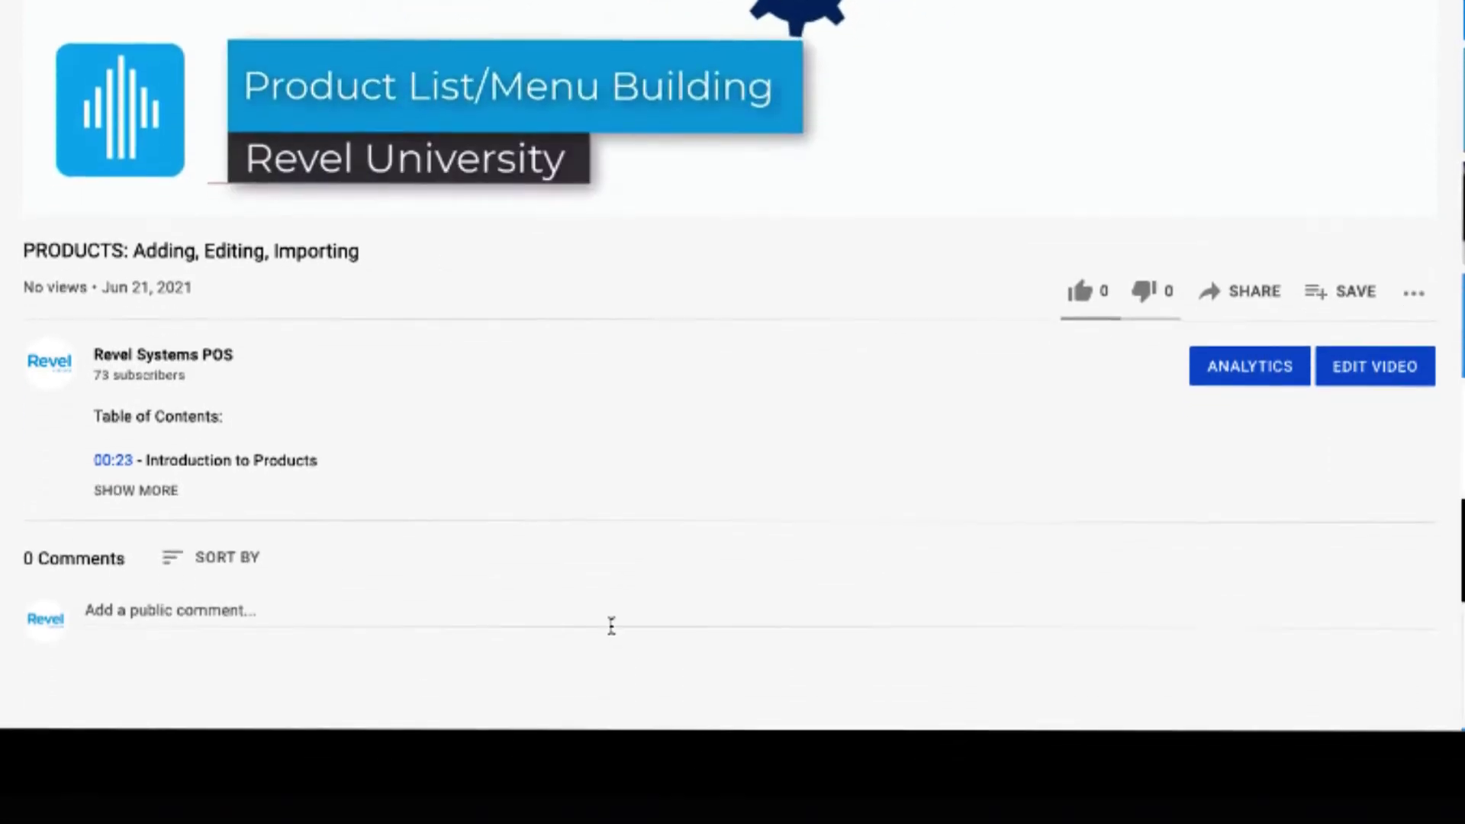
Step: Expand the YouTube video description to show the full table of contents
click(153, 491)
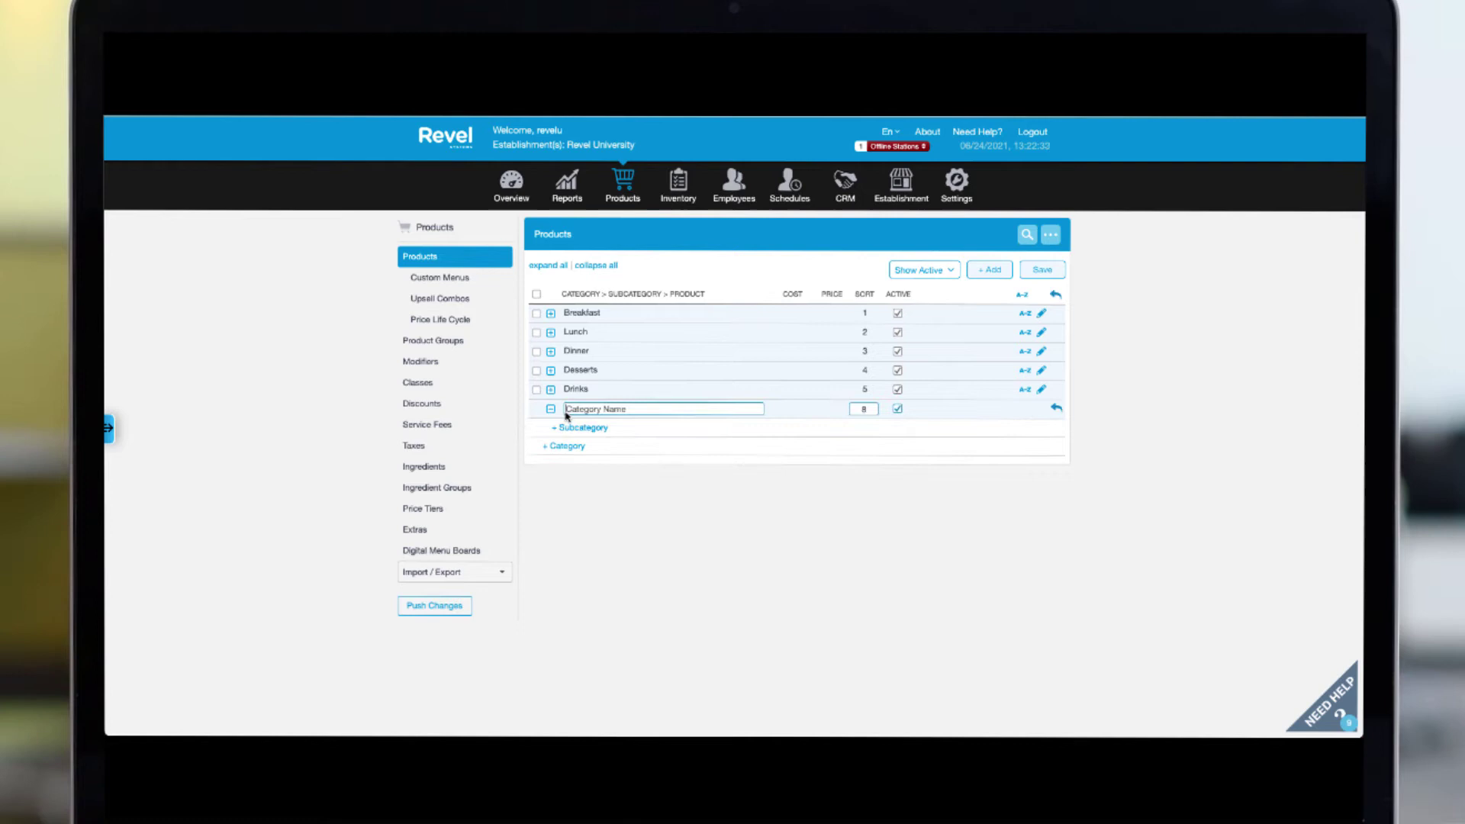
Step: Name the new category Gift Cards and add a Gift Cards subcategory under it
text(Gift Cards)
click(579, 429)
text(G)
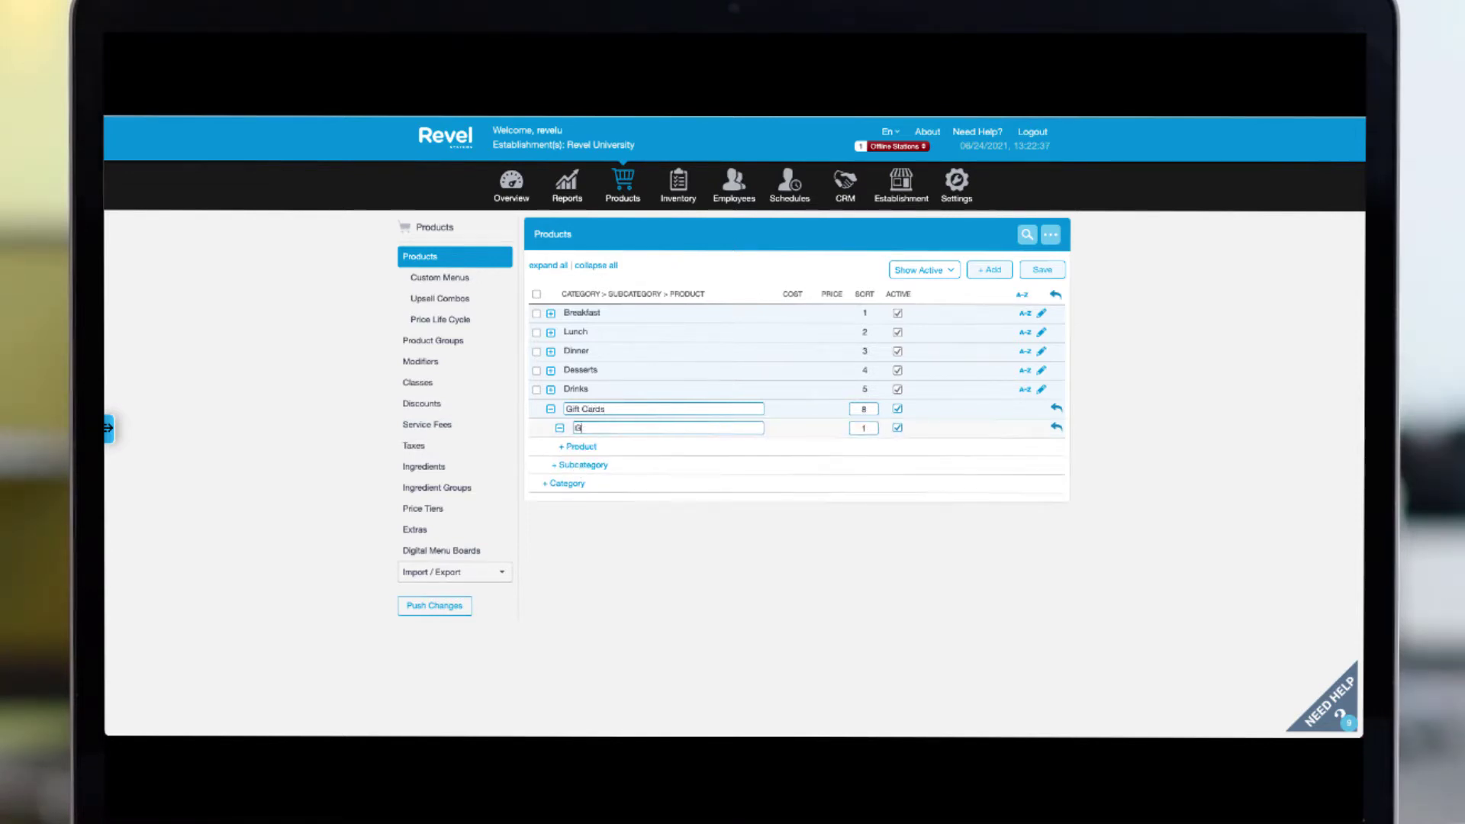
text(ift Cards)
Step: Add the products Gift Card and $25 Gift Card to the Gift Cards subcategory
click(576, 450)
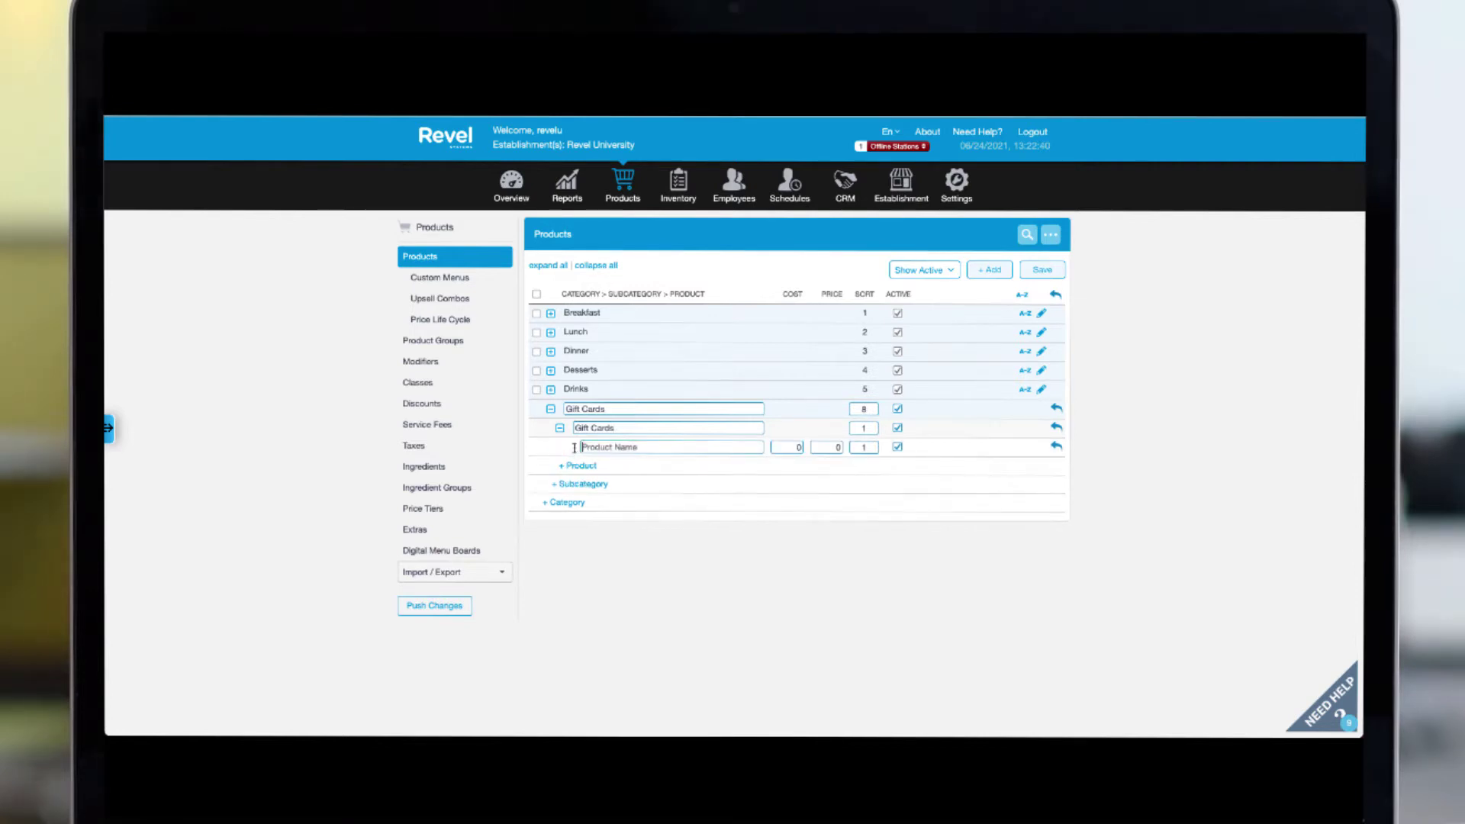
click(612, 446)
text(Gift Cards)
click(584, 466)
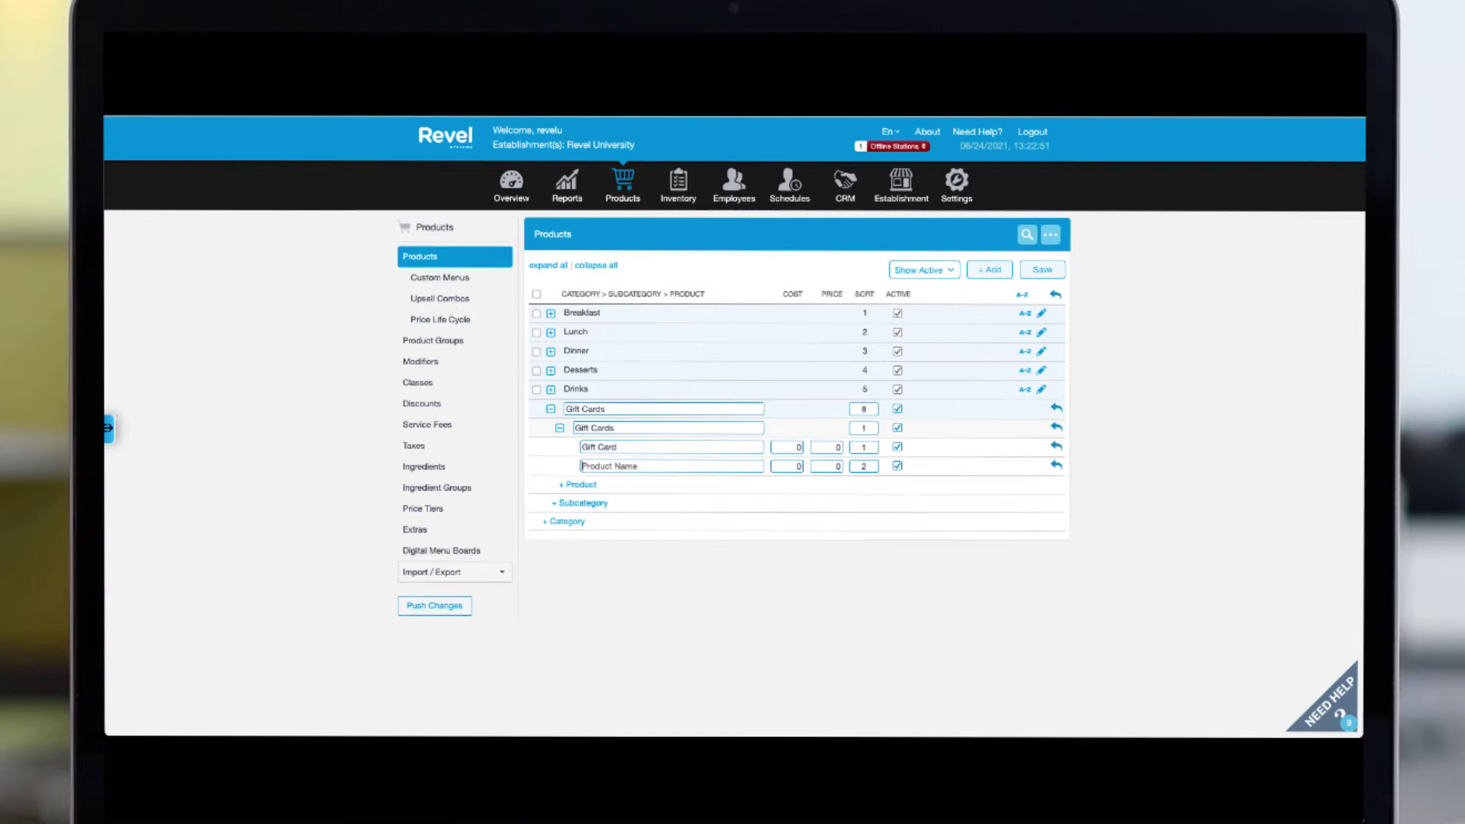
text($25 Gift Card)
Step: Save the new gift card items and give the Gift Card product the Gift product class
click(1051, 272)
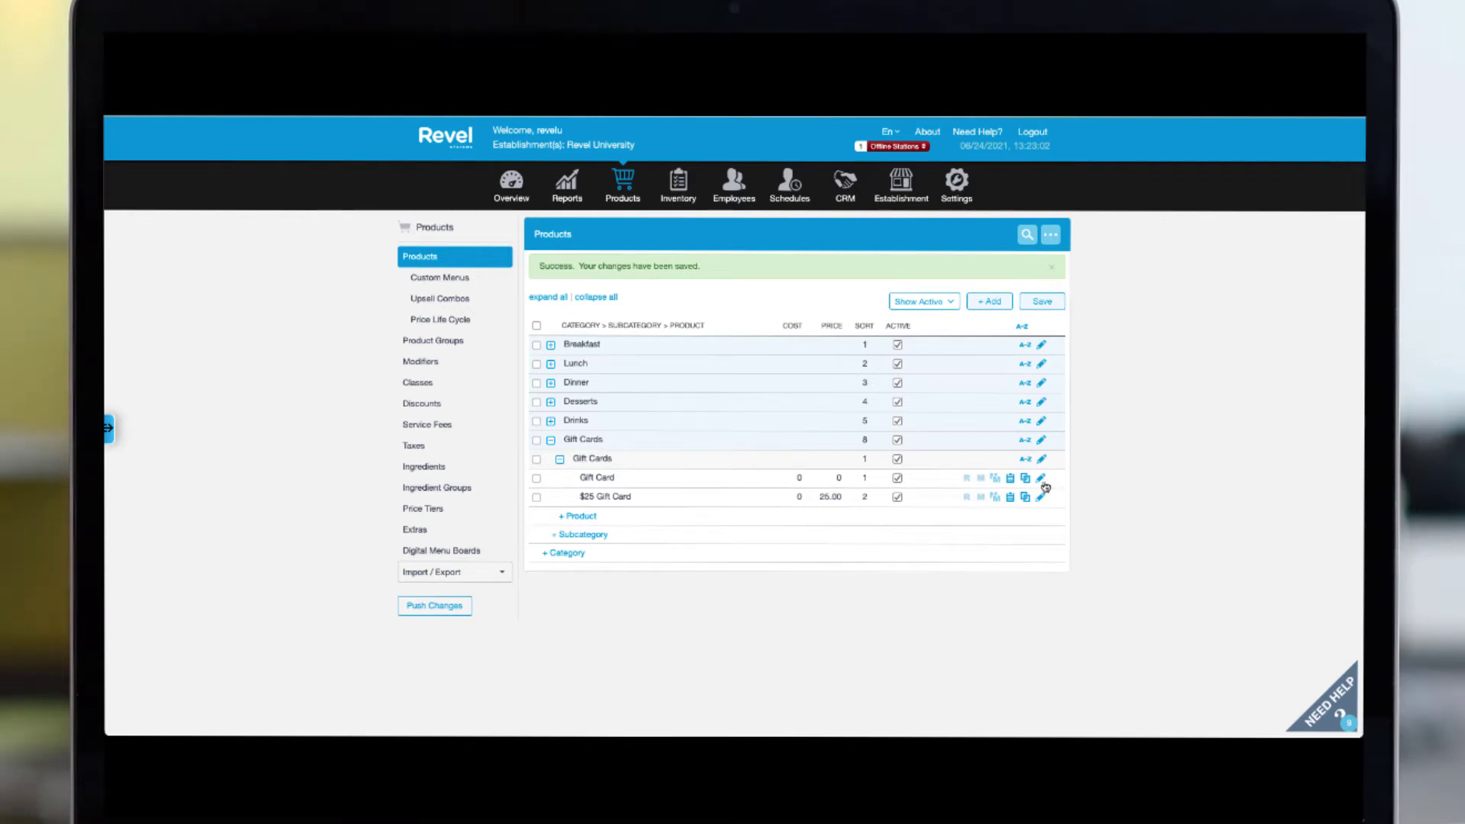
click(1041, 479)
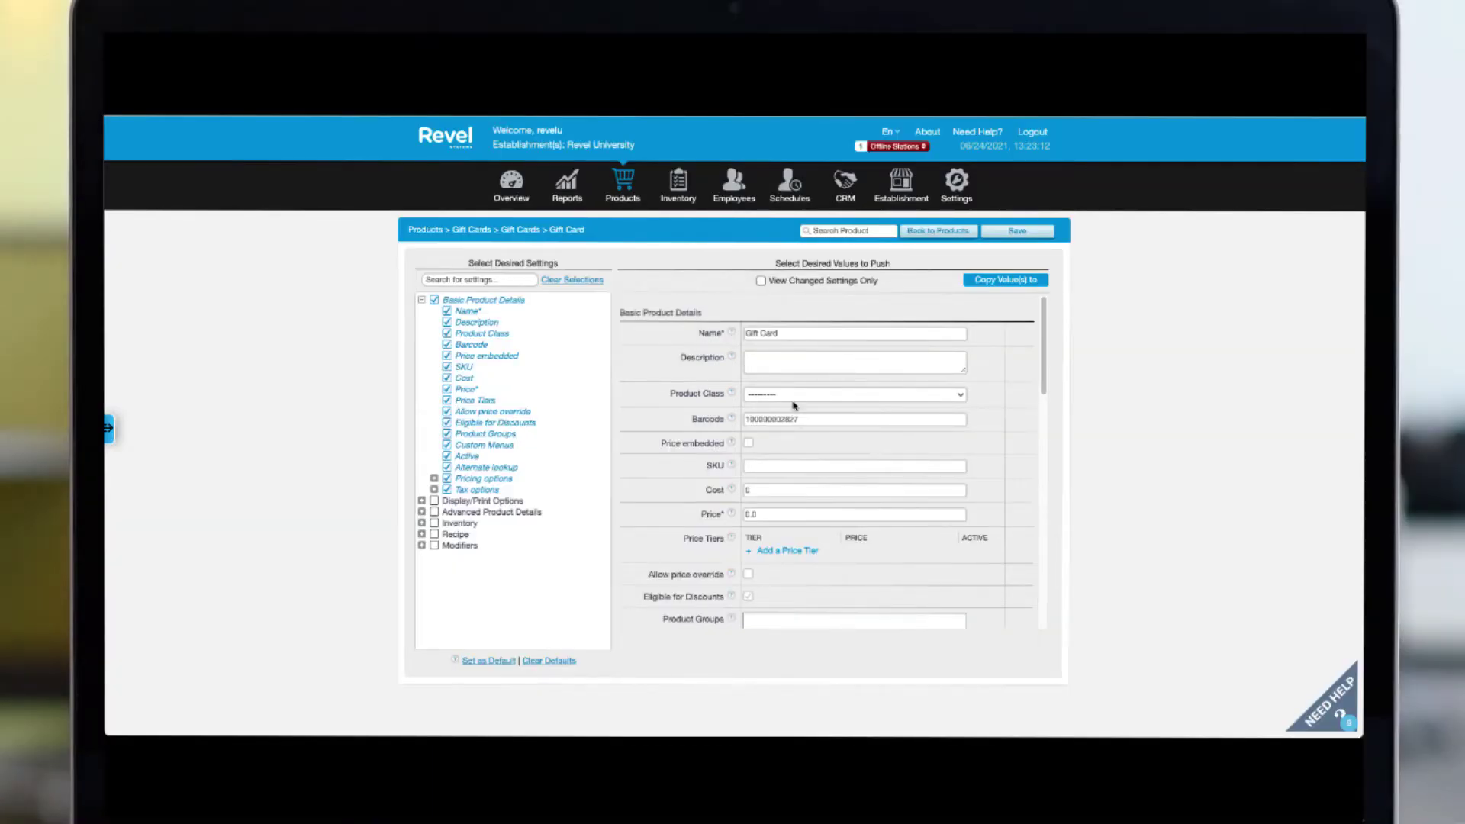
click(792, 394)
key(Return)
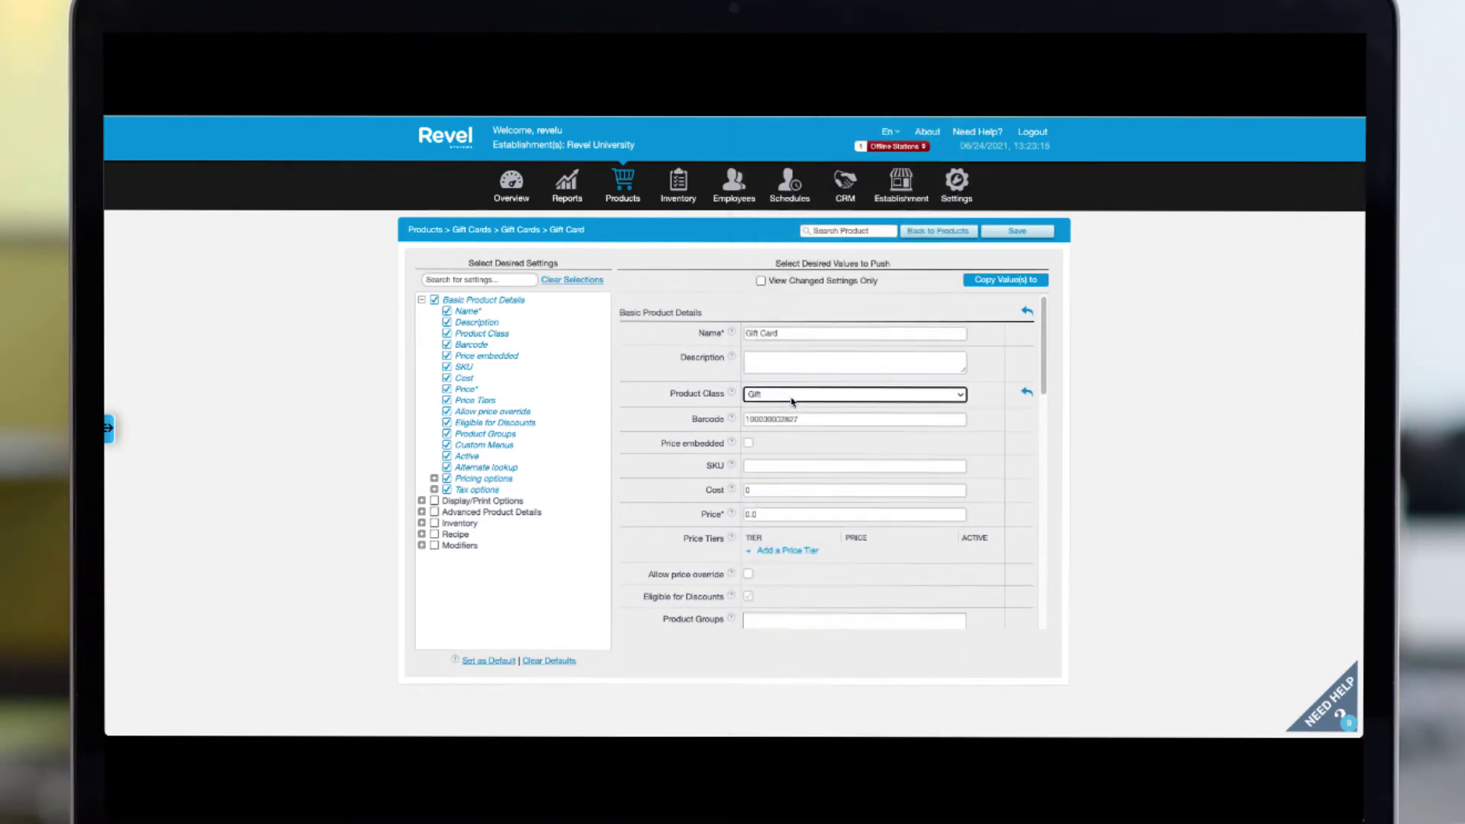
click(1017, 231)
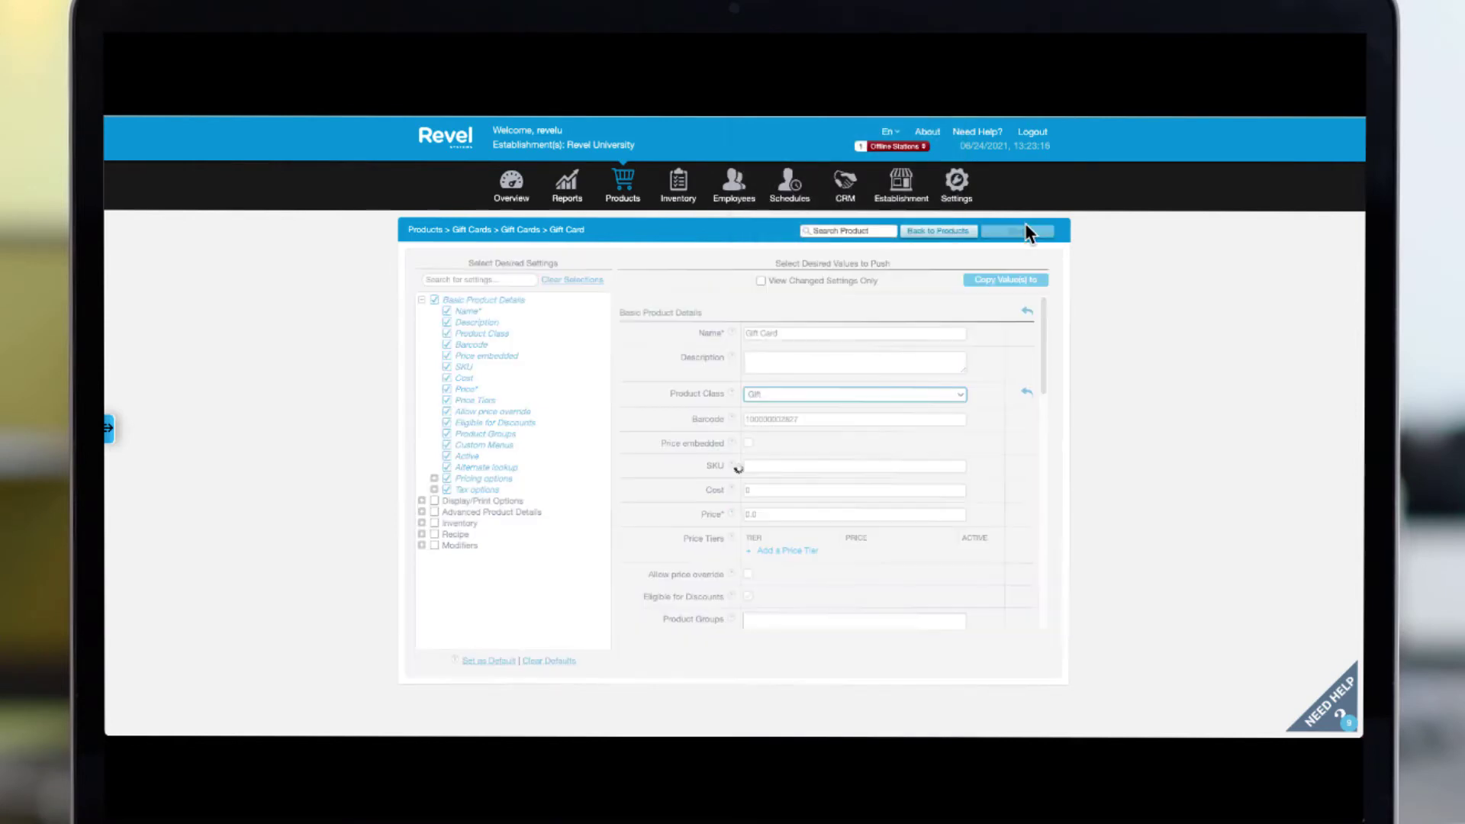
click(935, 231)
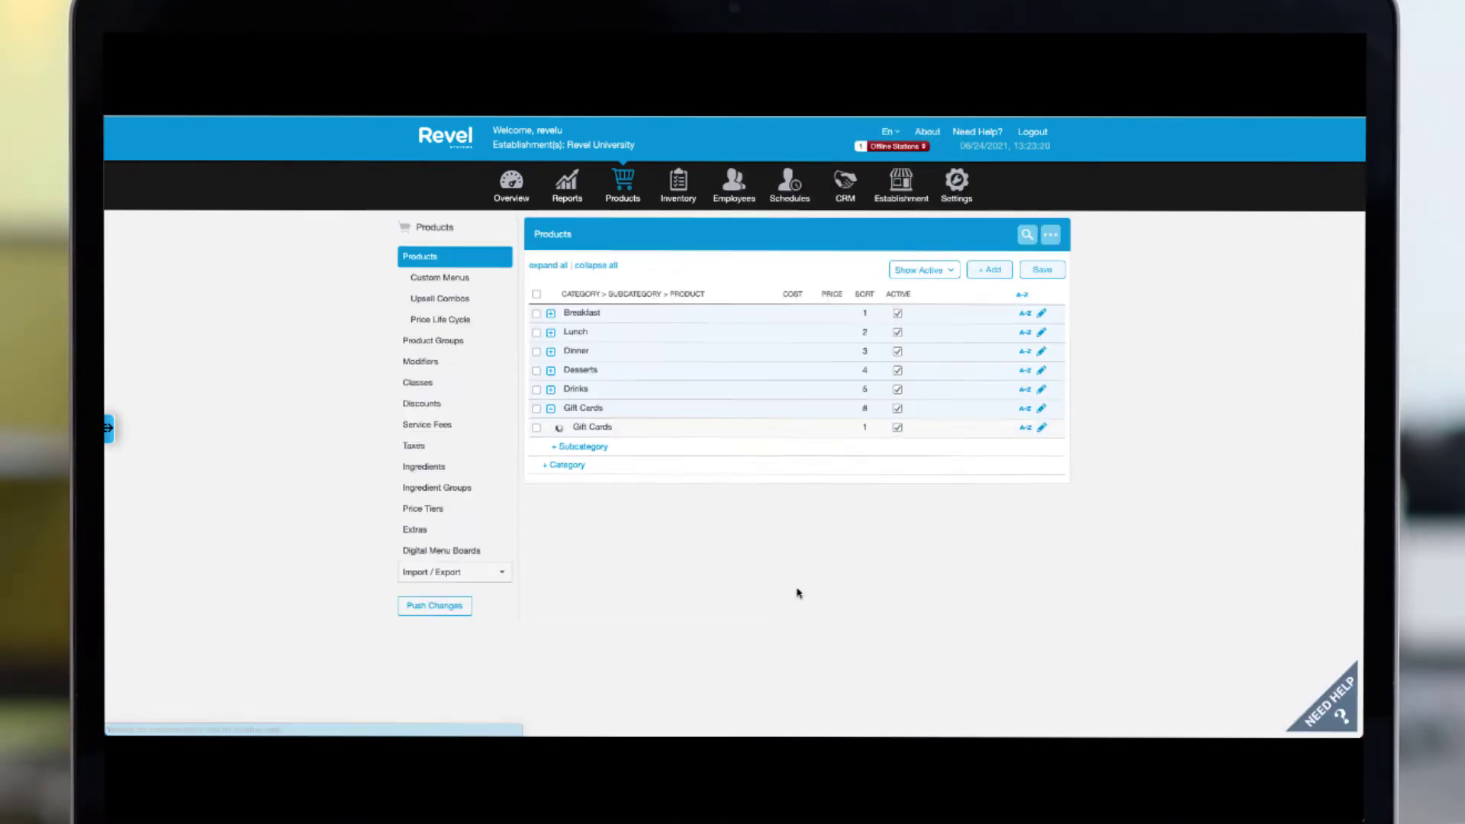
Step: Choose Gift as the $25 Gift Card's product class, save, and return to Products
click(1039, 469)
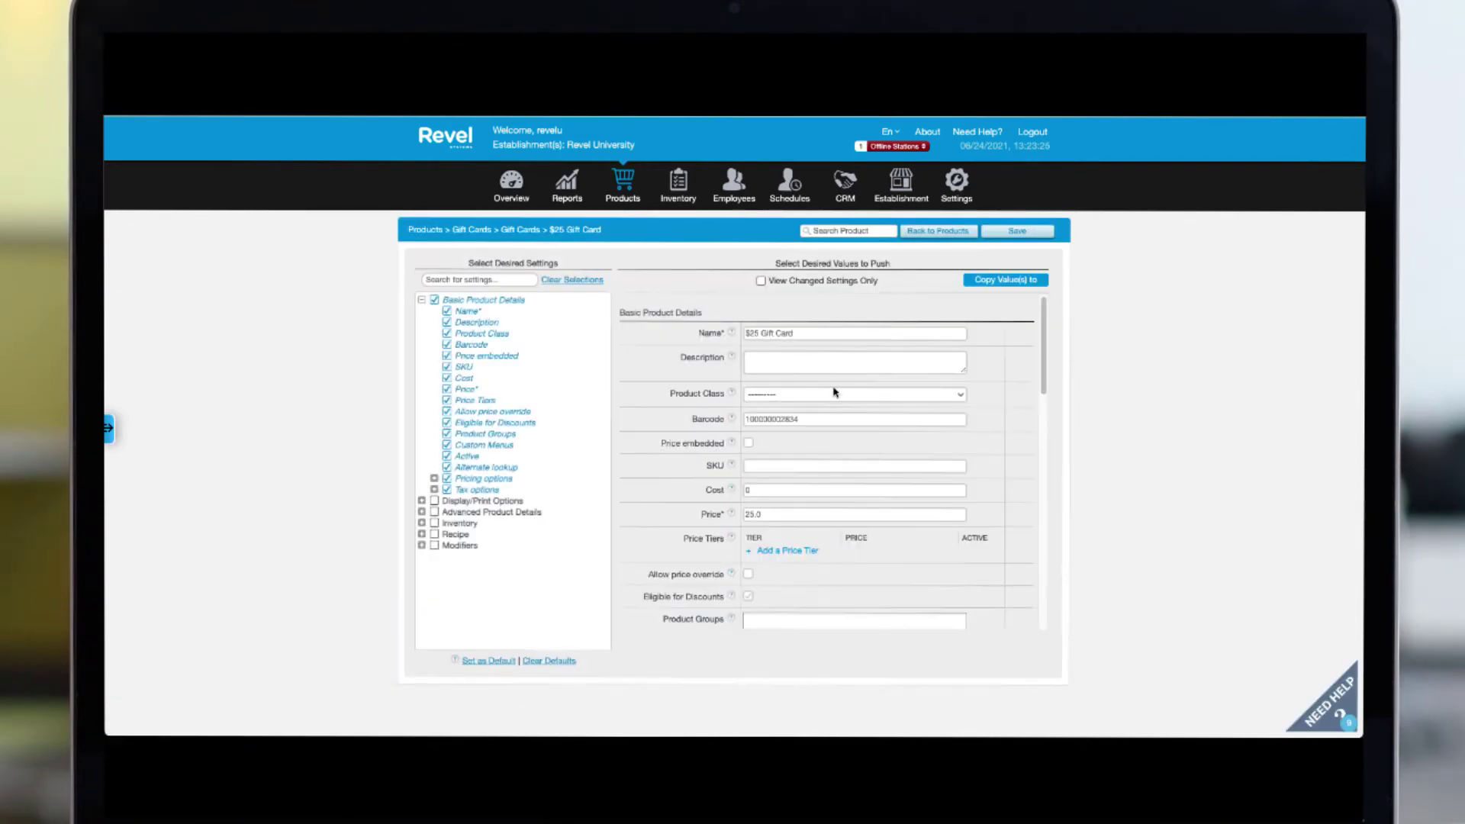
click(833, 393)
text(gift)
key(Return)
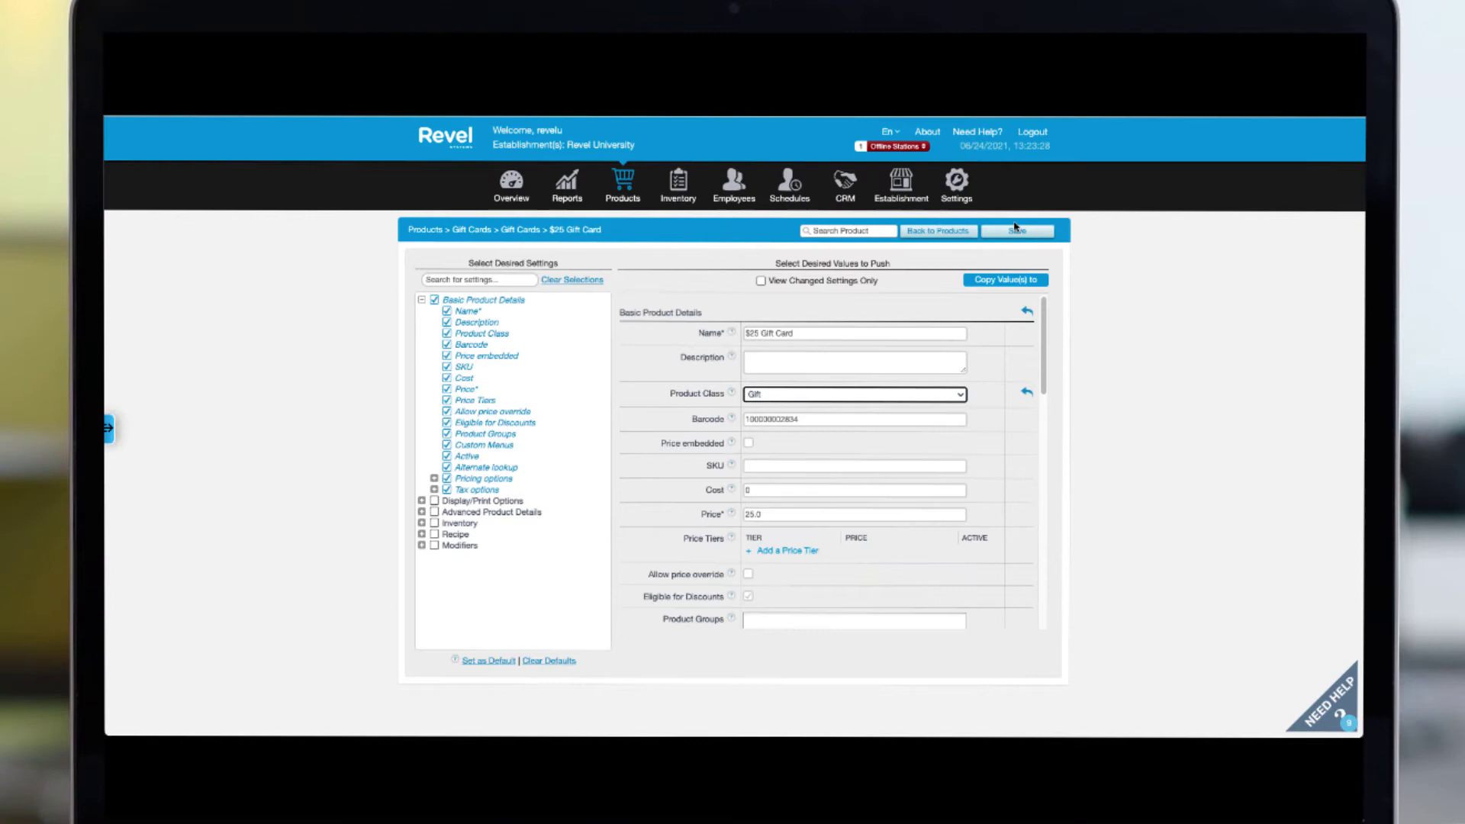
click(1017, 231)
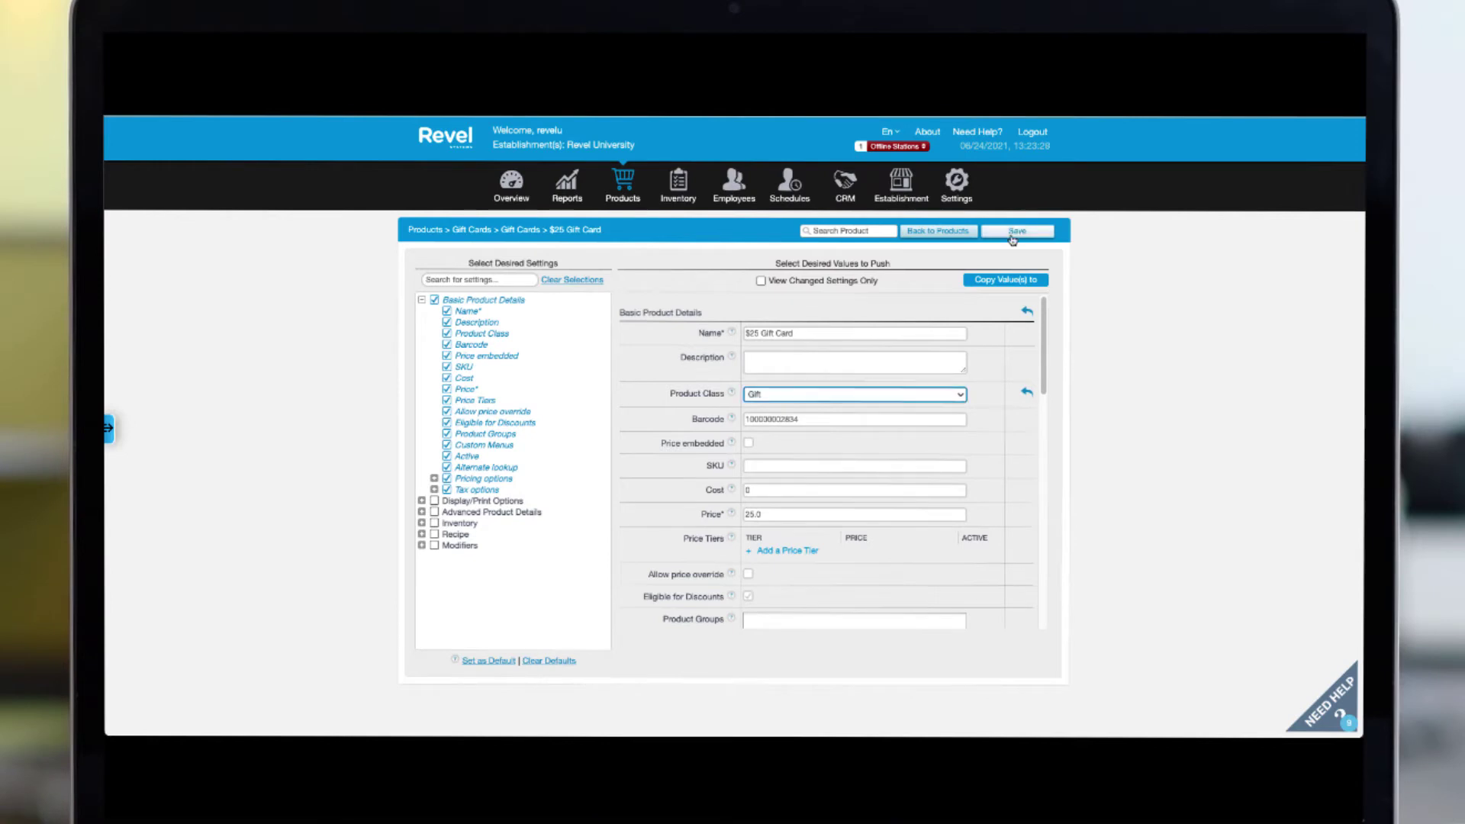
click(930, 231)
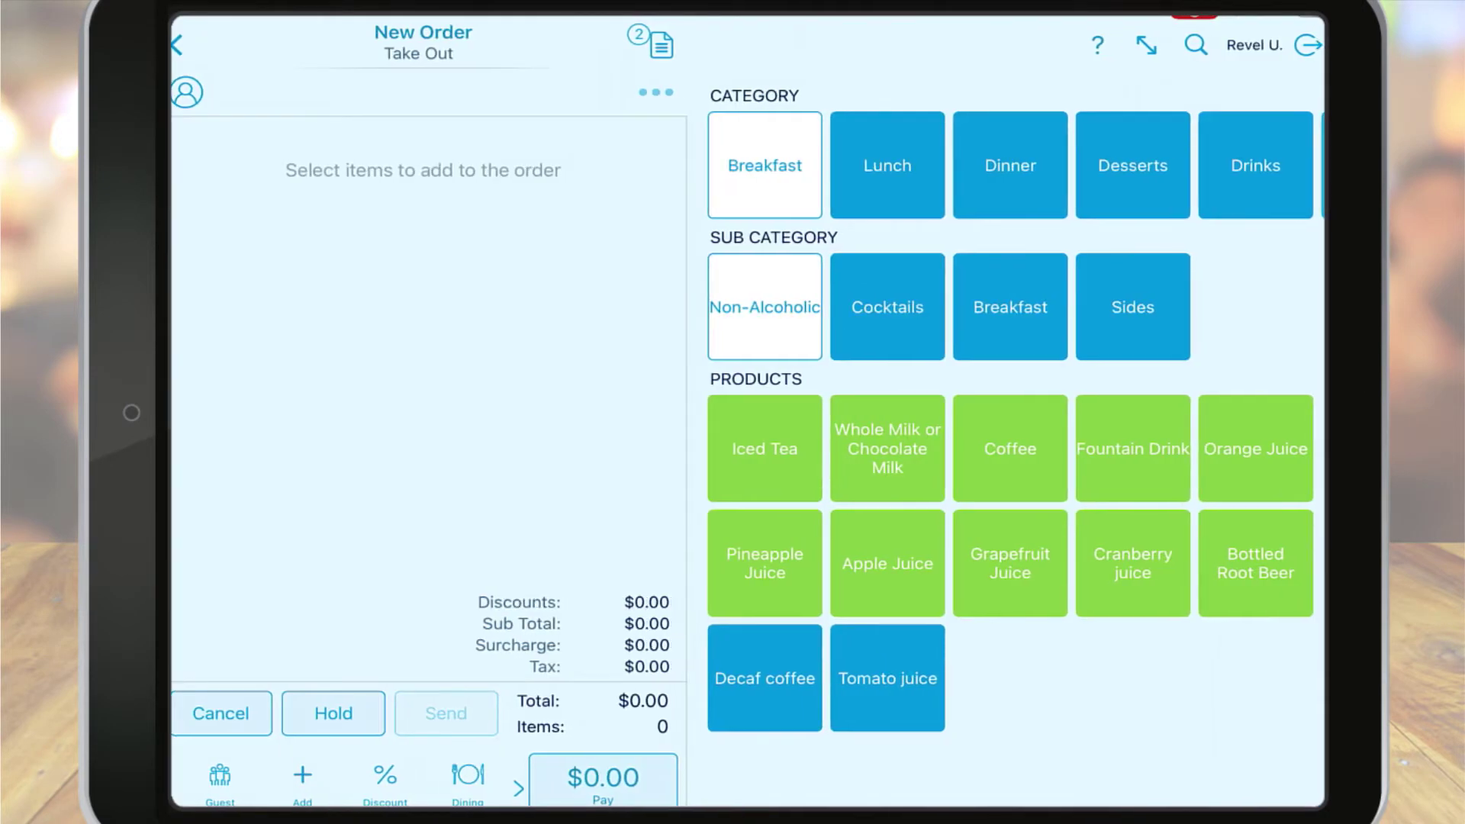
Step: Add a Gift Card for $15 and the $25 Gift Card to the order
scroll(1007, 165, right, 5)
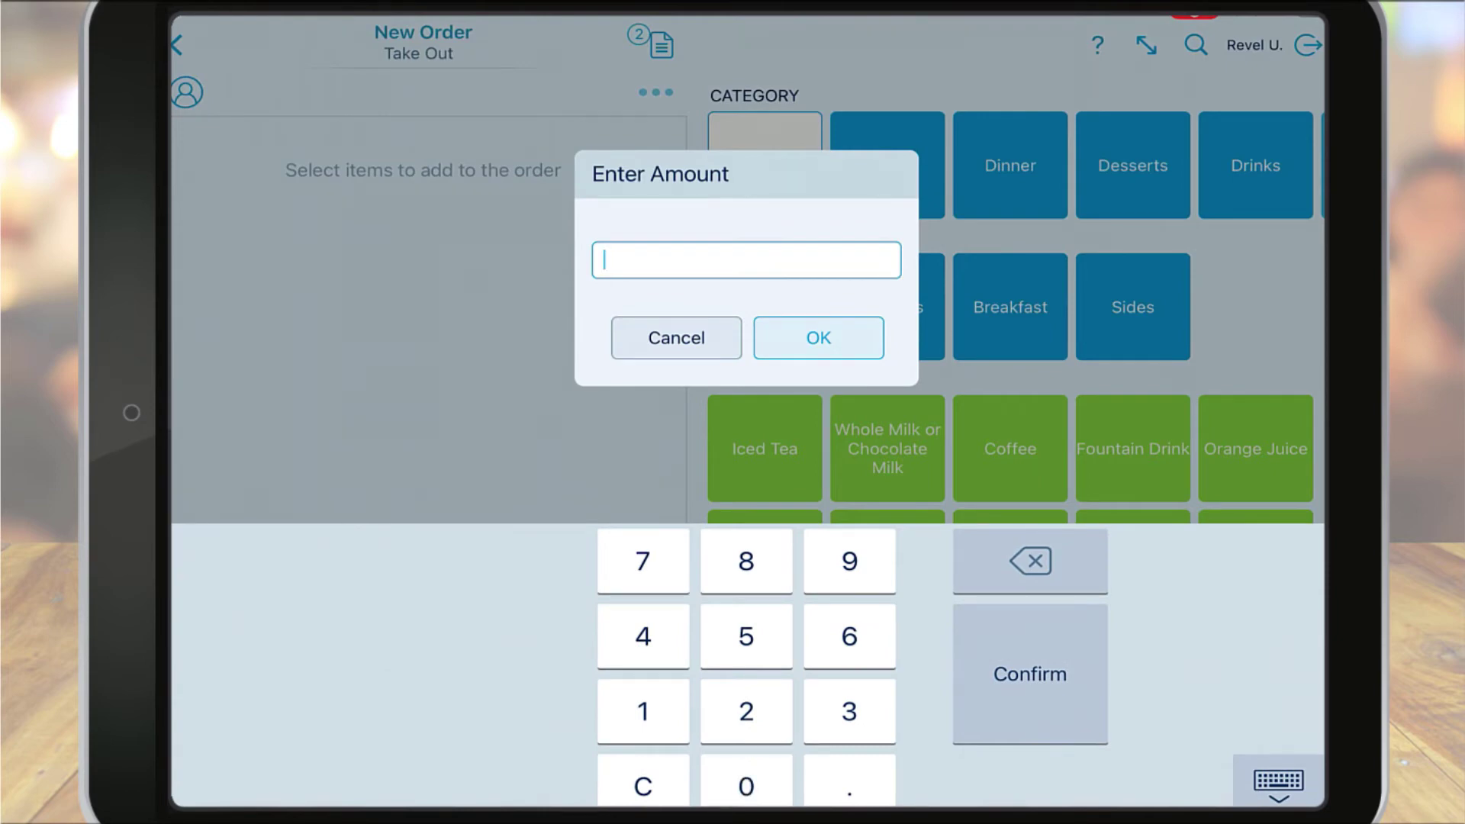
click(643, 711)
click(746, 636)
click(818, 337)
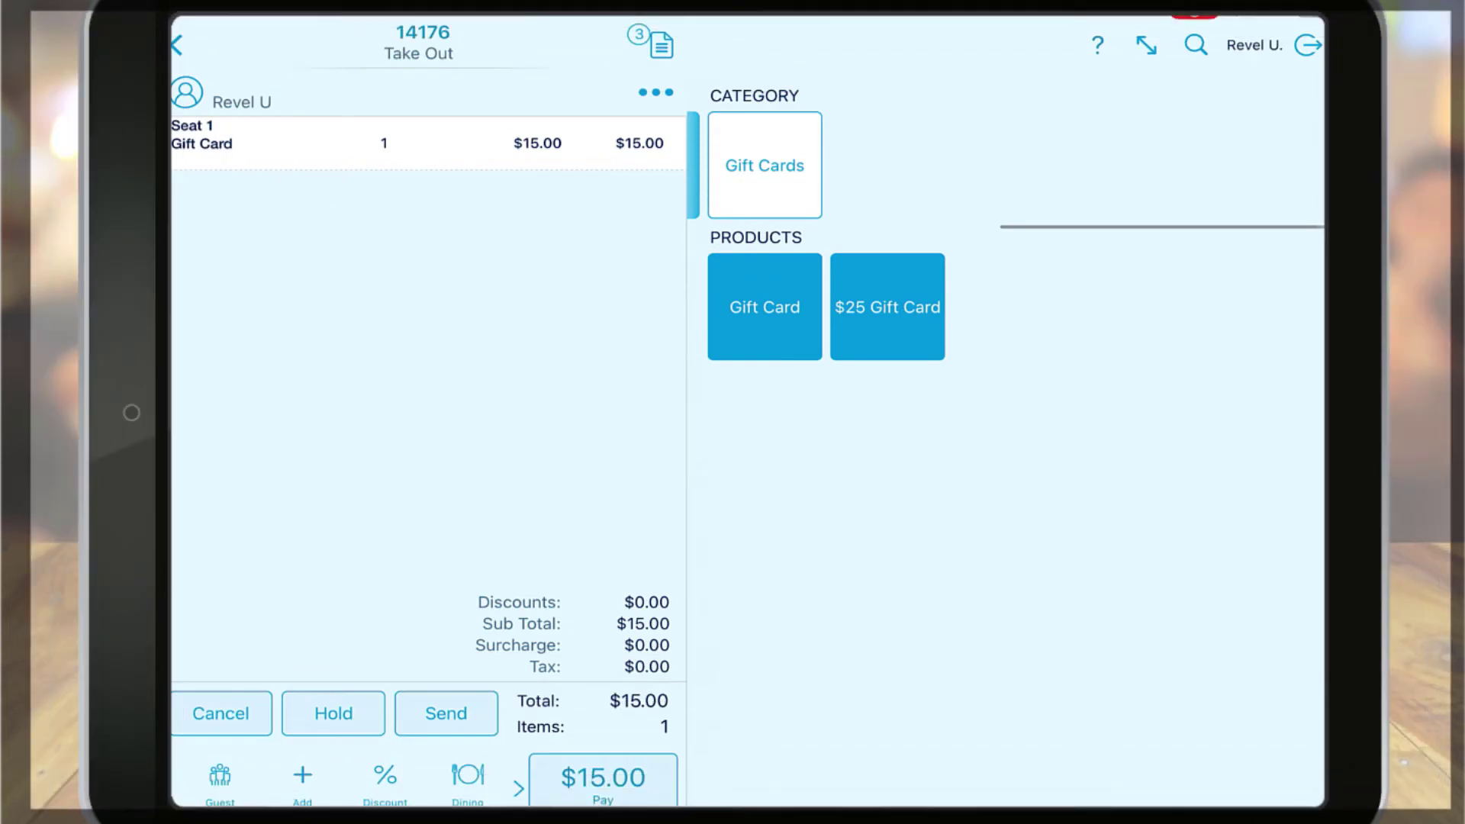
click(888, 307)
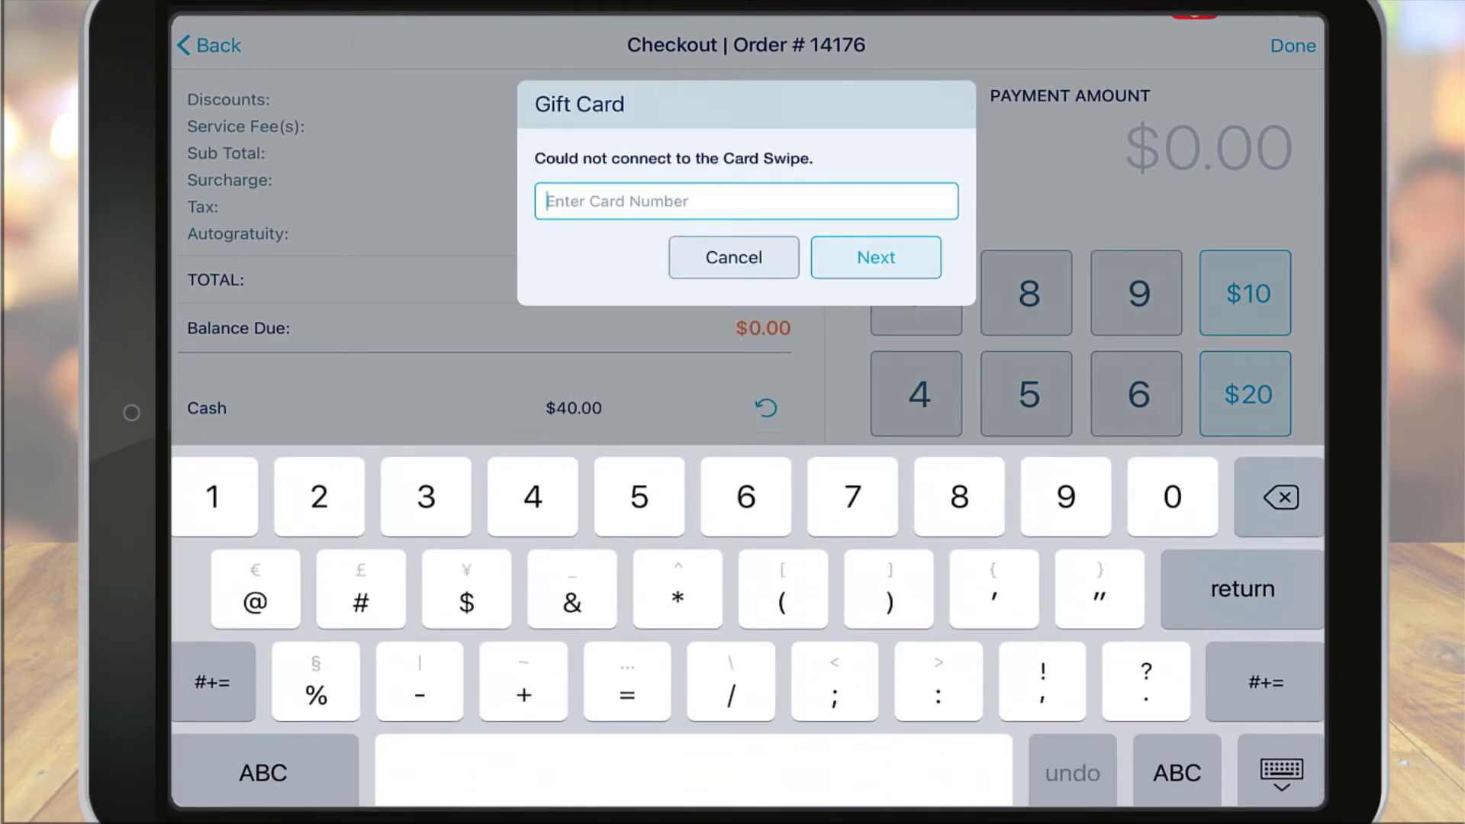
Step: Enter the gift card number to activate the card with its $15.00 balance
text(9)
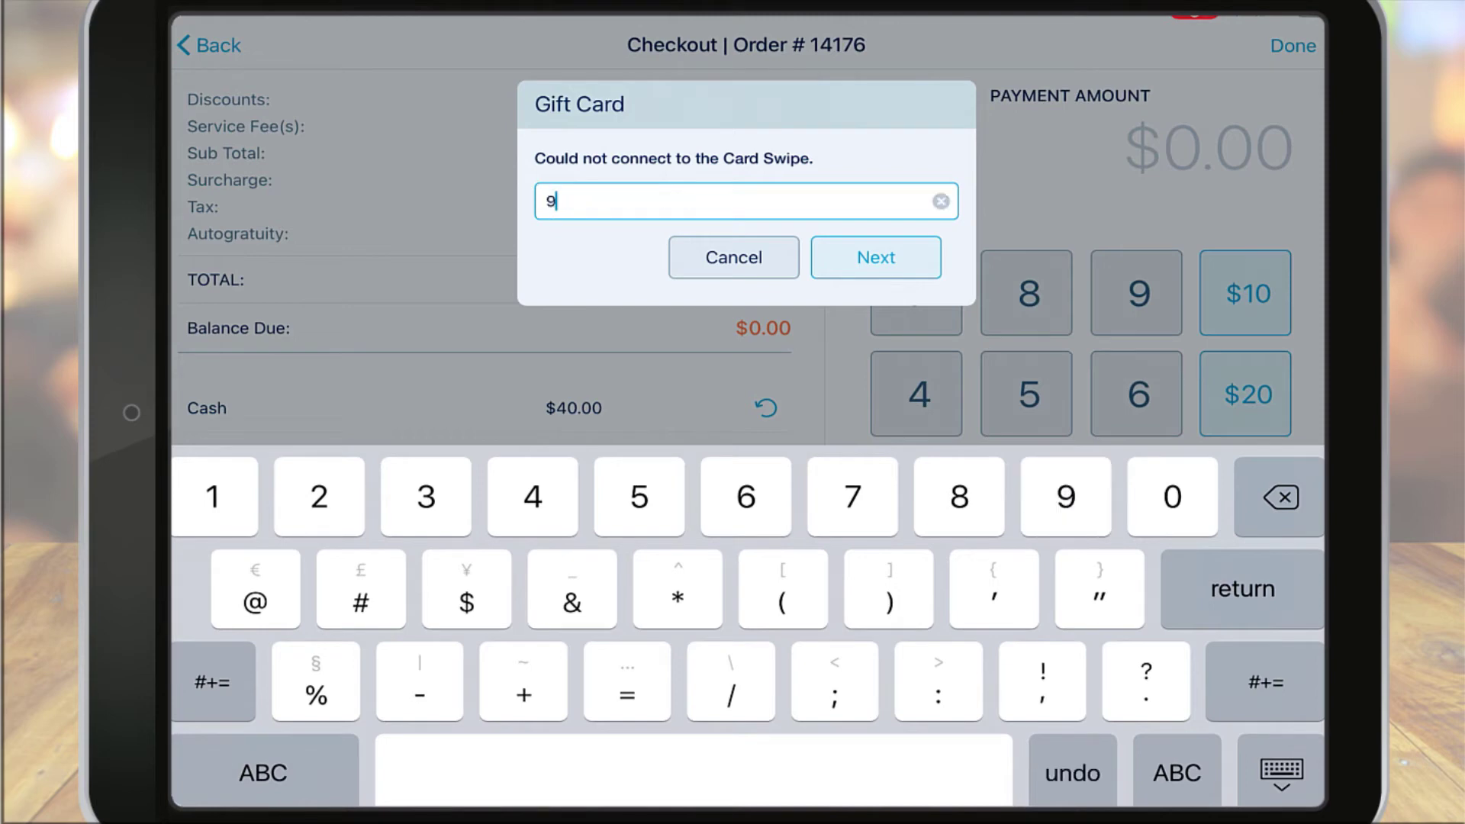
text(876)
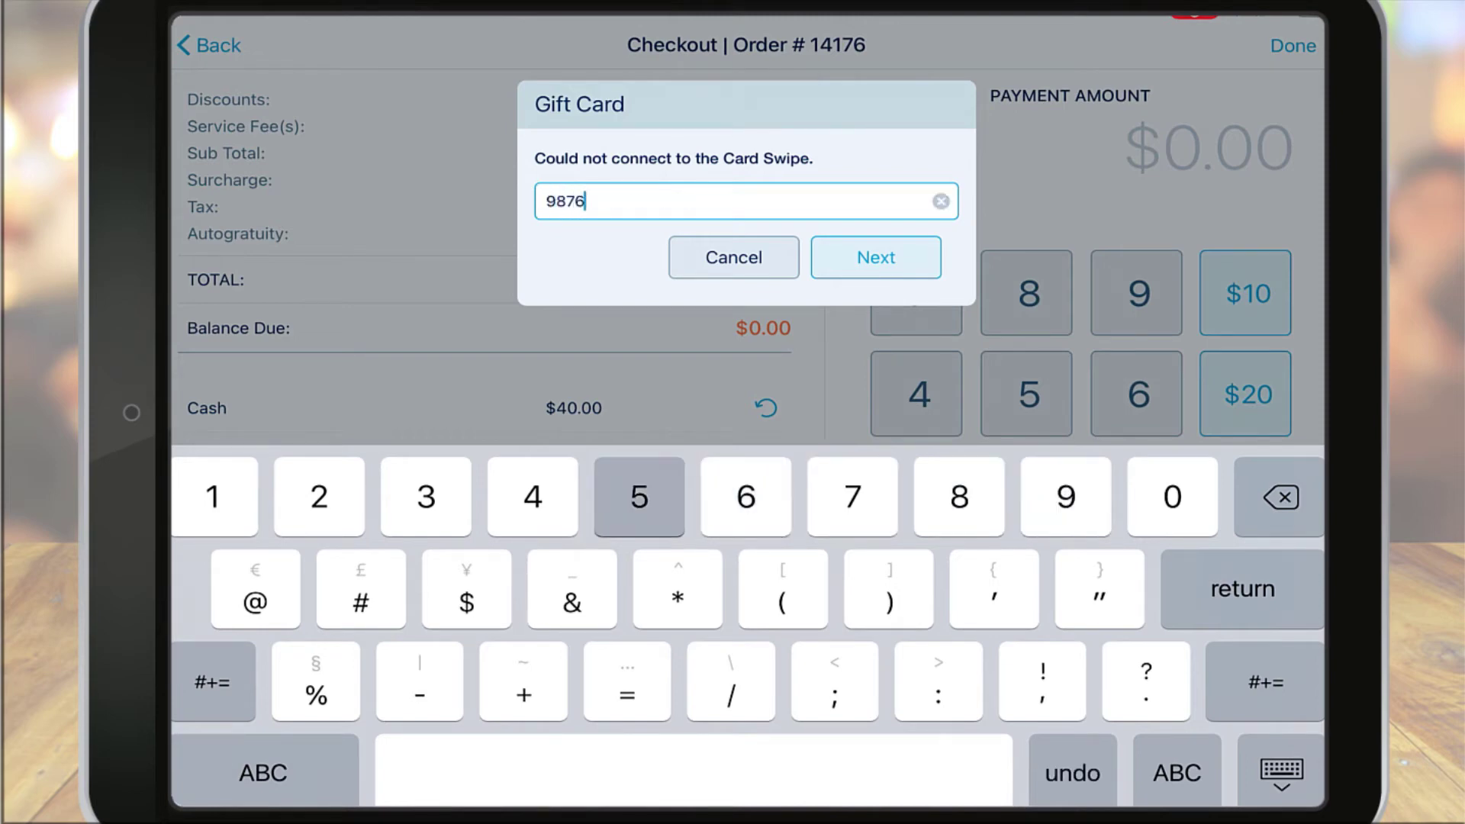
text(54321)
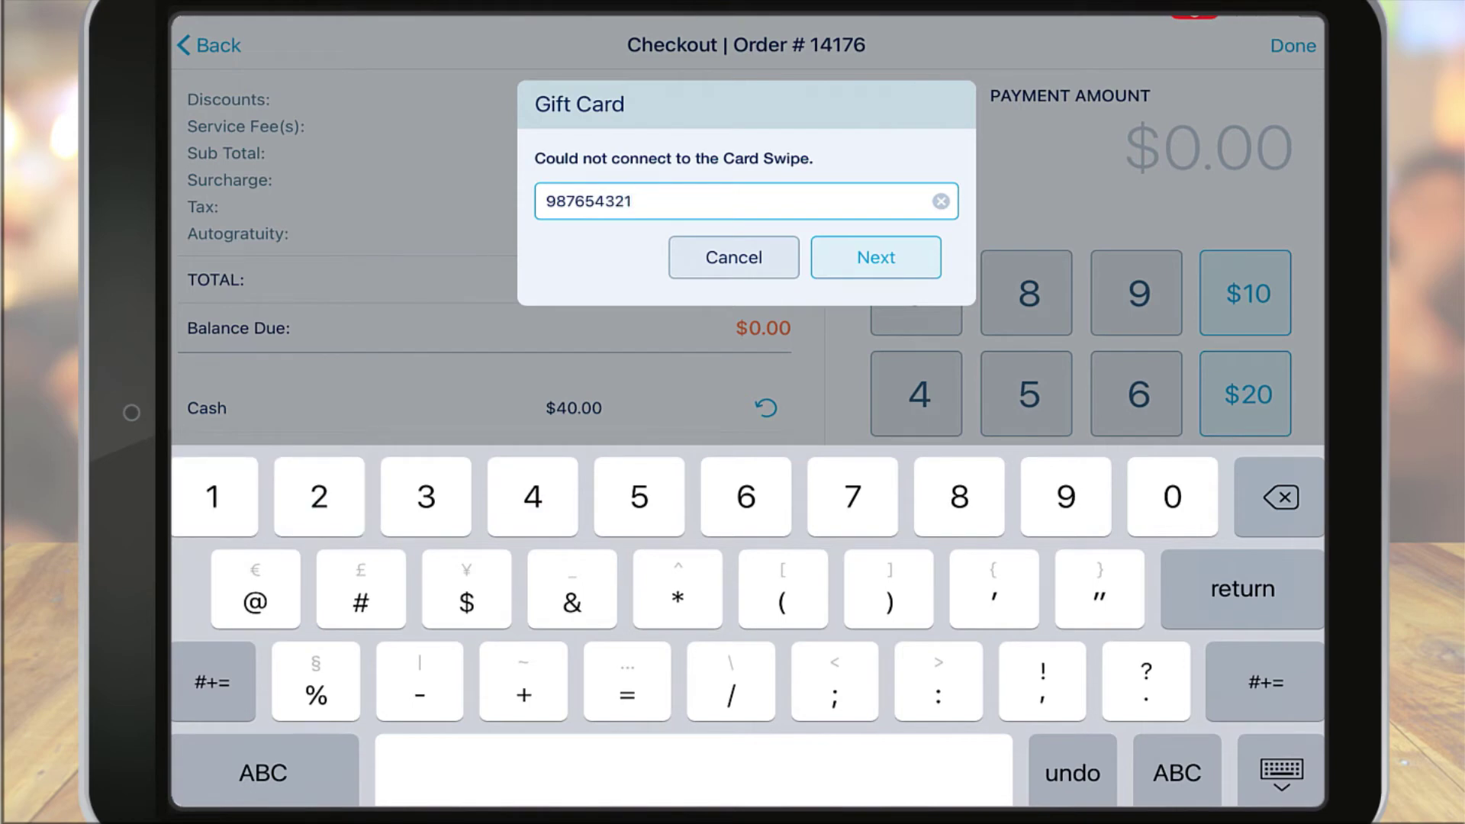
click(876, 257)
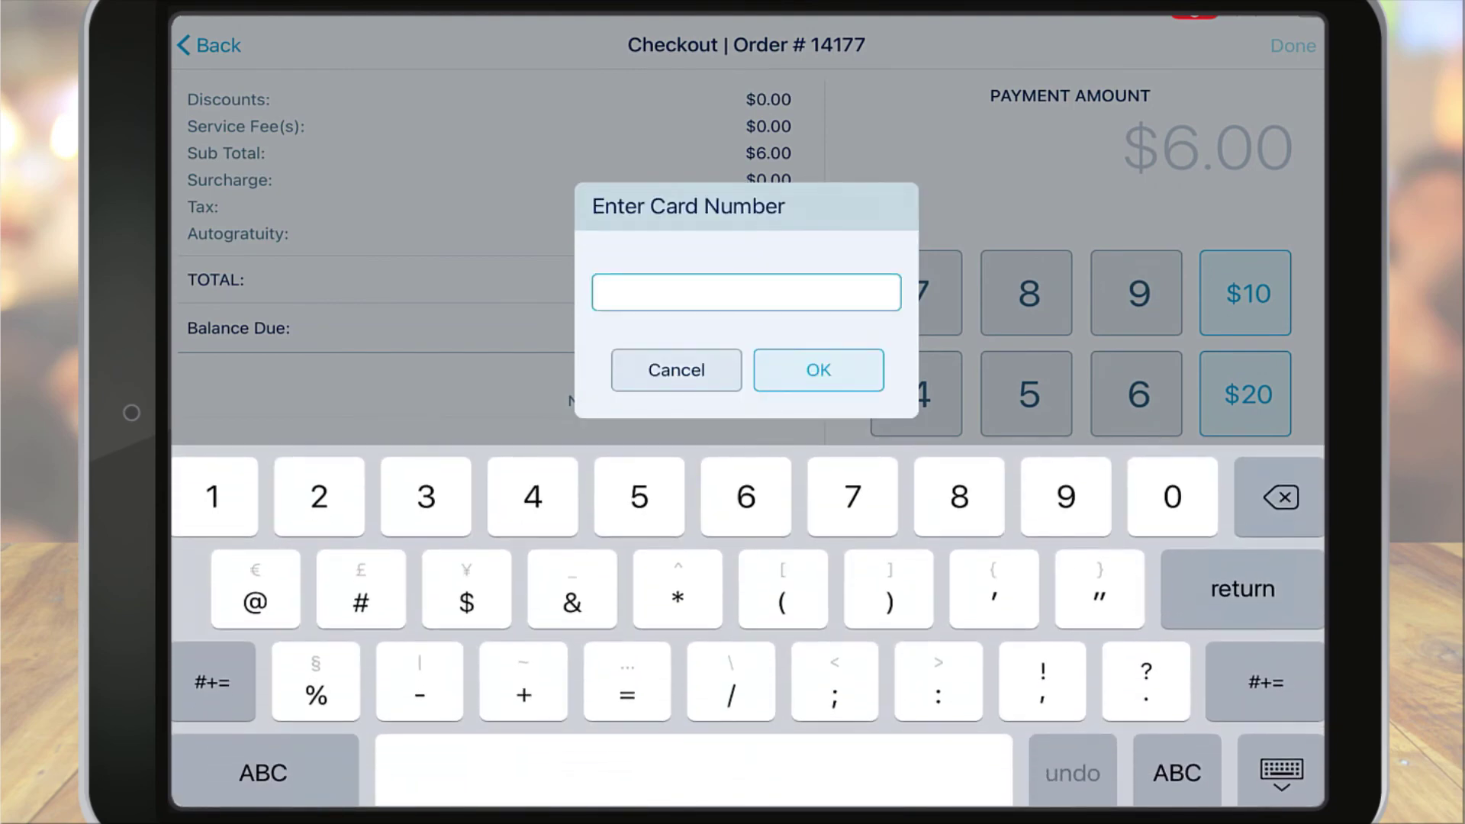
Step: Pay the $6.00 order by entering the gift card's number
text(9876)
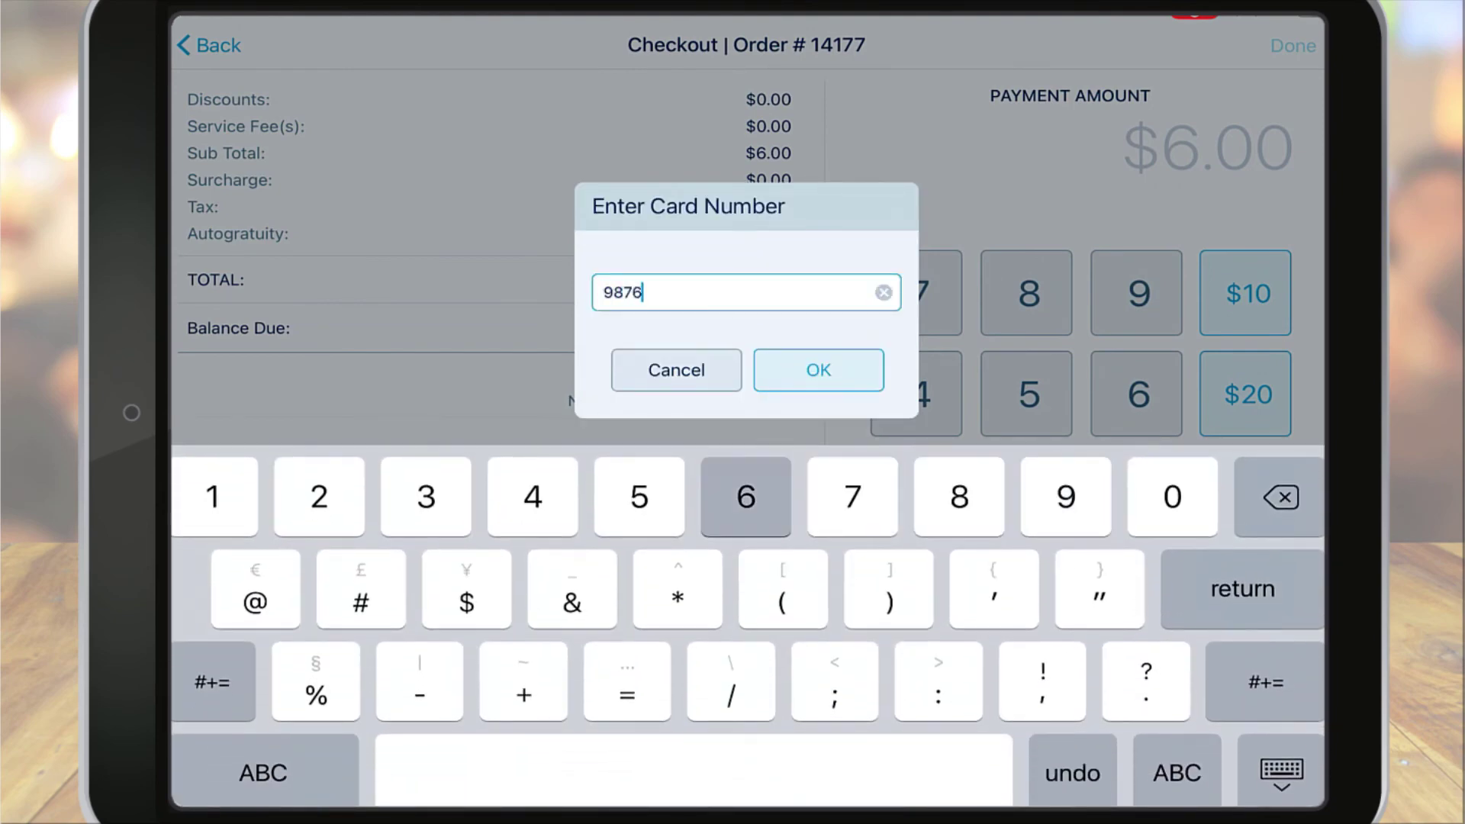
text(54321)
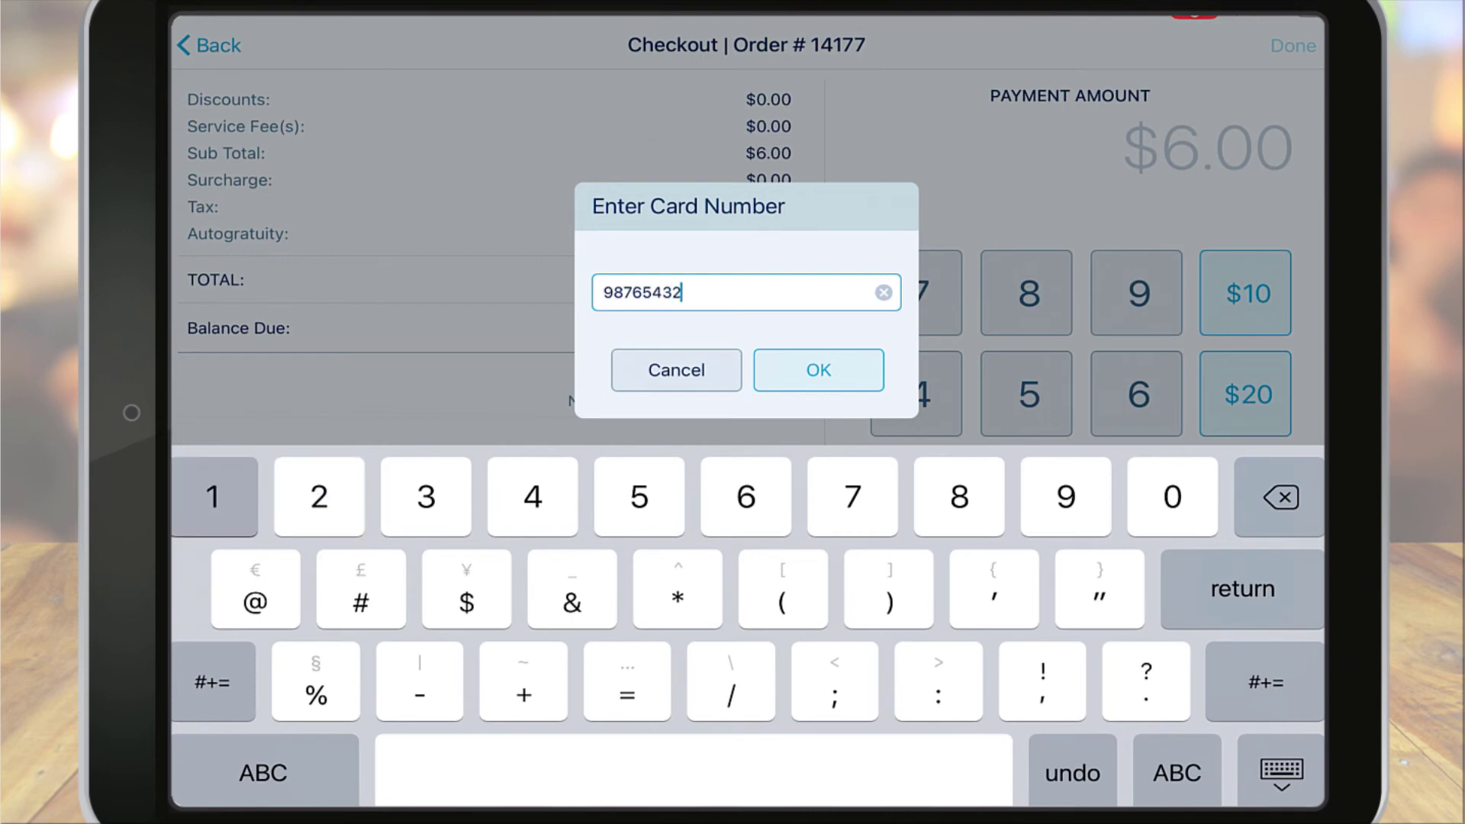
click(818, 370)
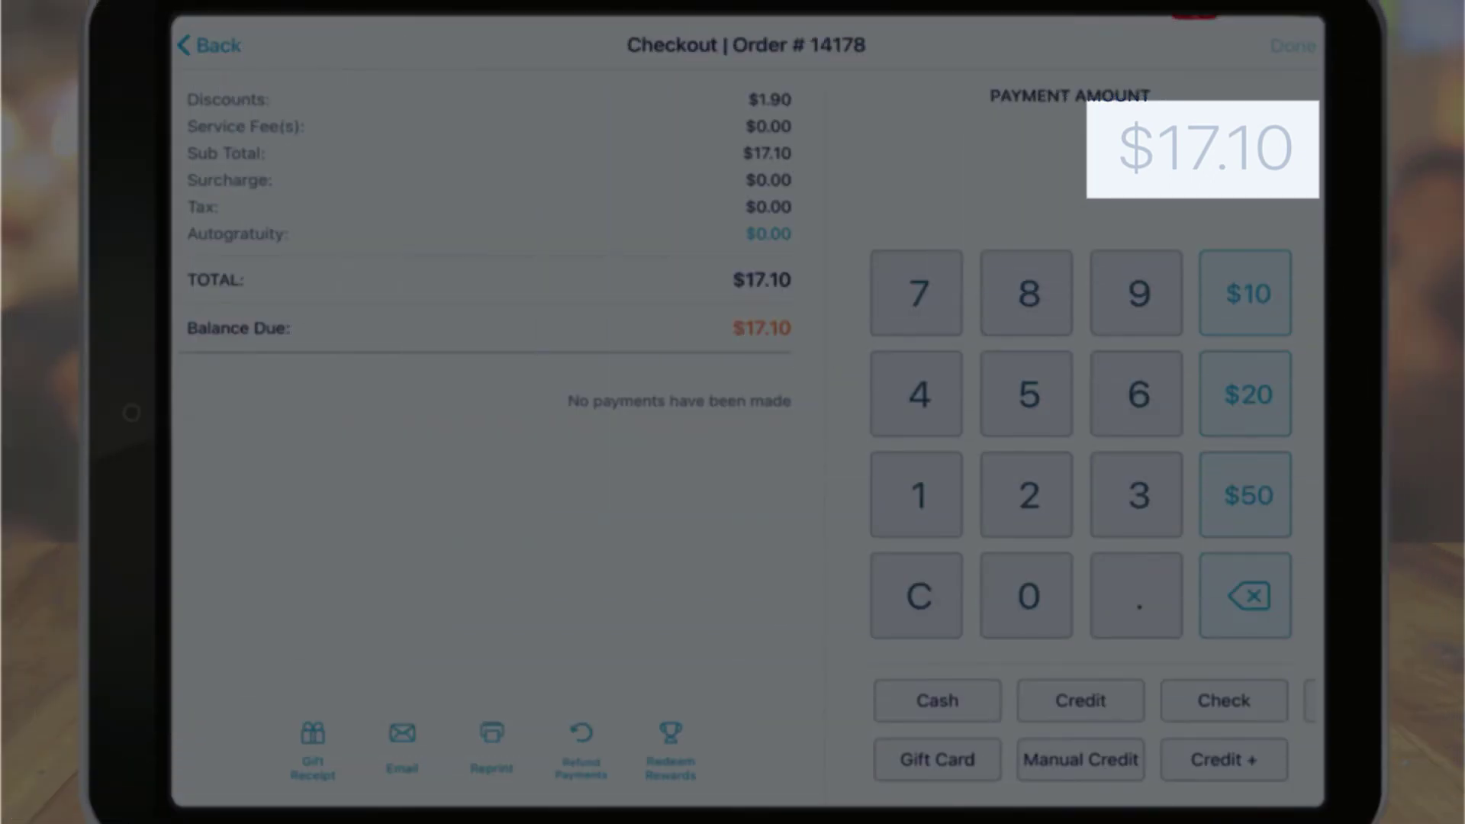
Step: Apply a $9.00 gift card payment to the $17.10 bill using the card number
click(1136, 293)
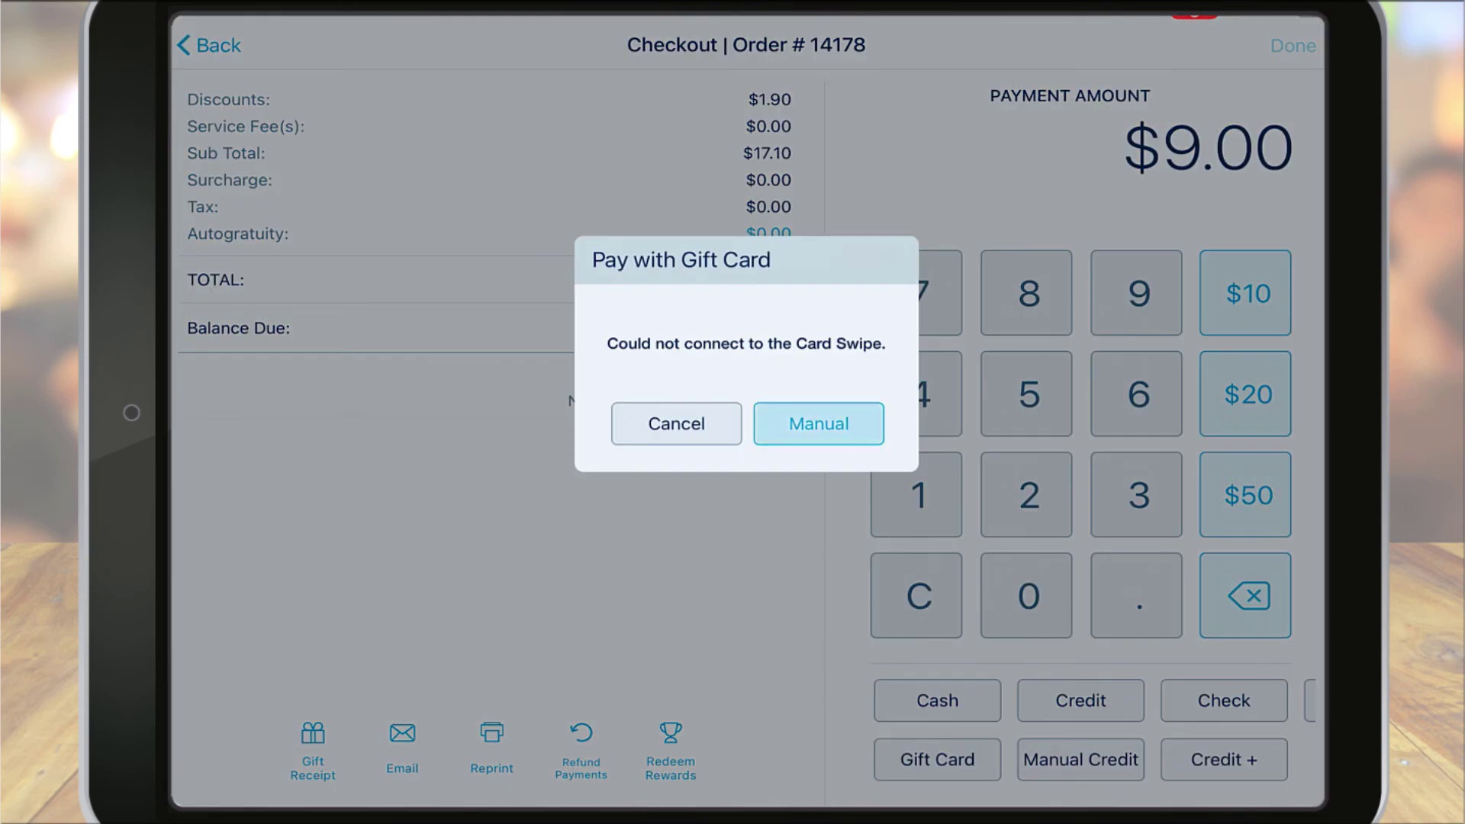
text(987654321)
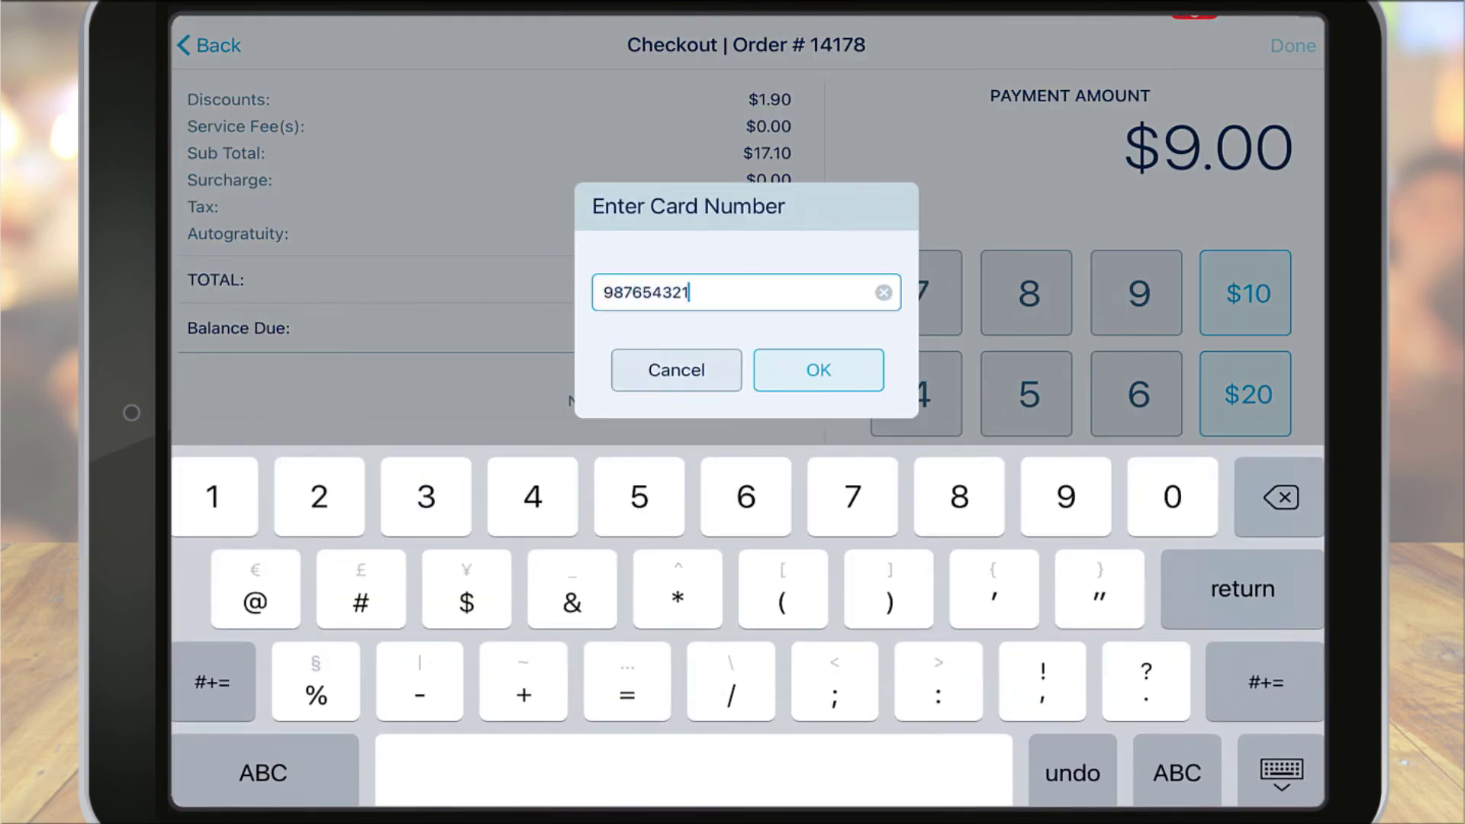
key(Return)
key(Return)
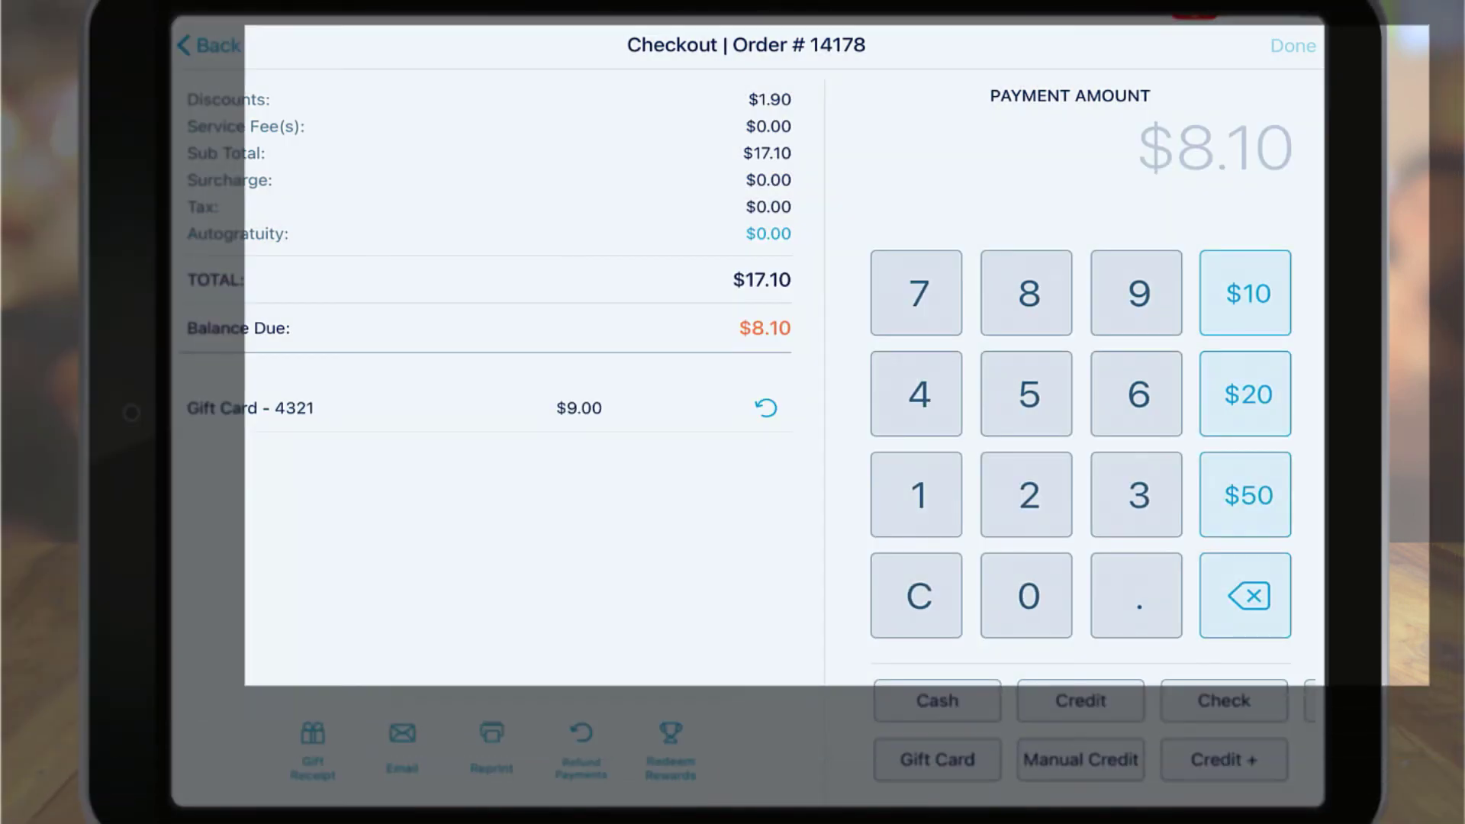